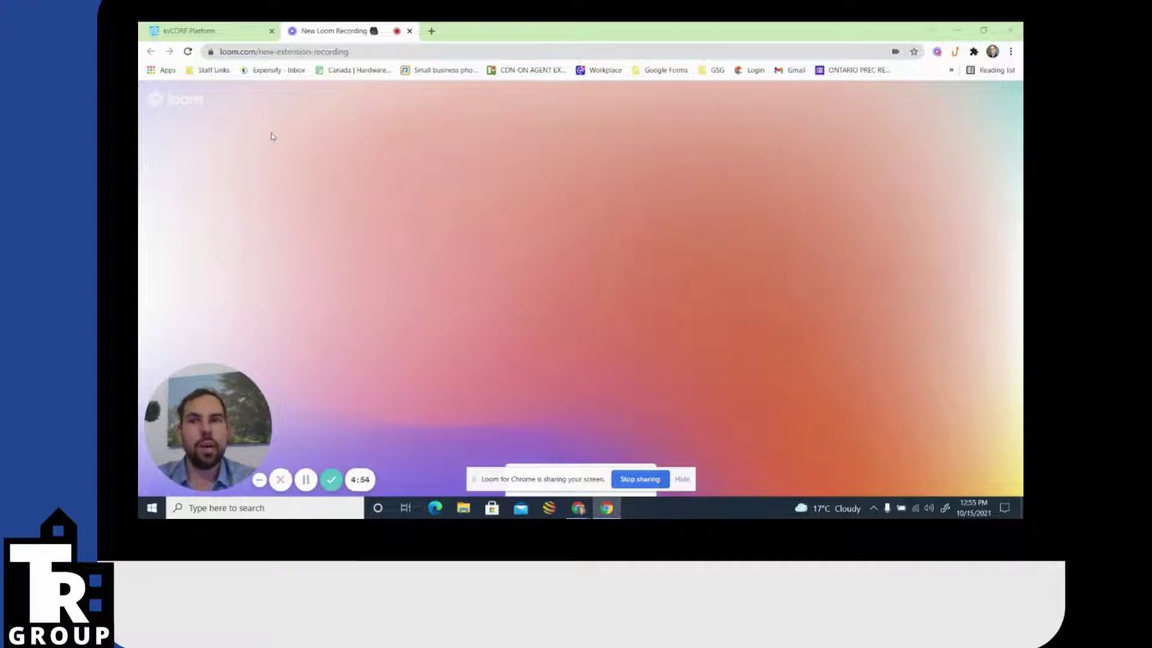
Open the agent's live public website from the kvCORE account options and review its home page content blocks.
left_click(201, 31)
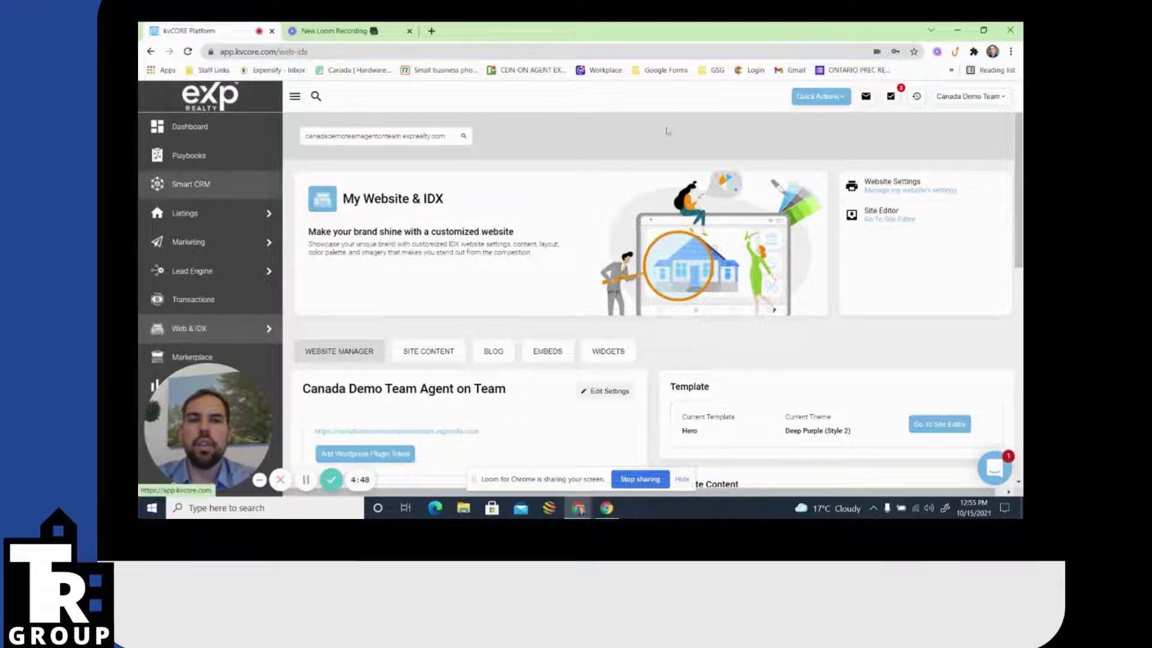
left_click(987, 105)
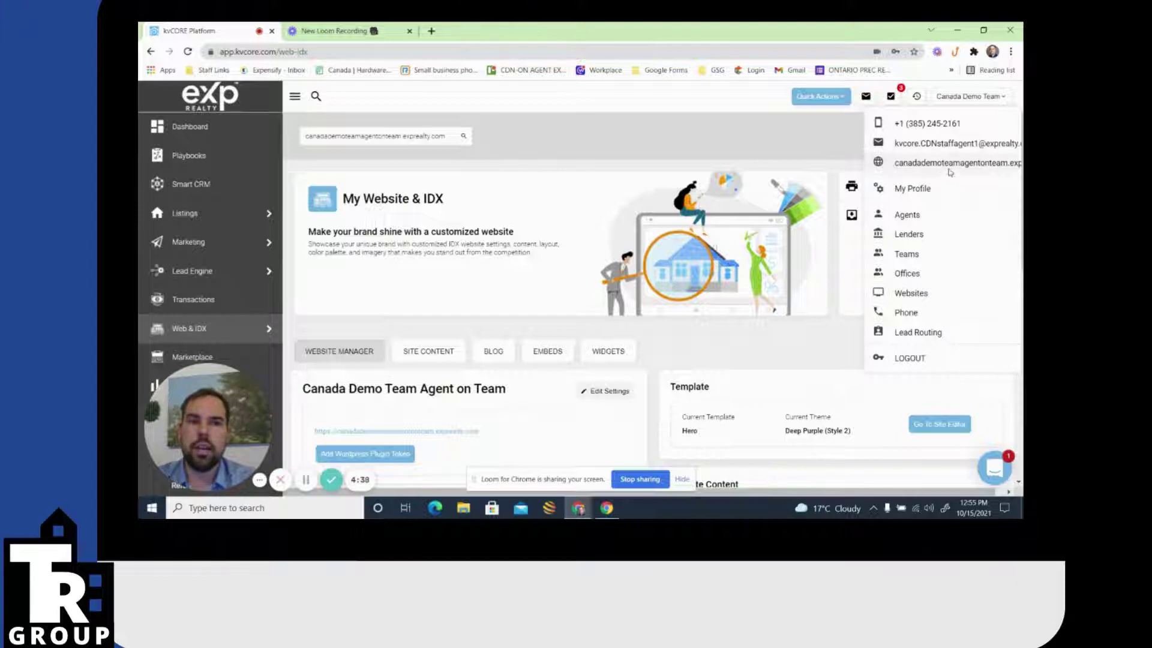
left_click(927, 165)
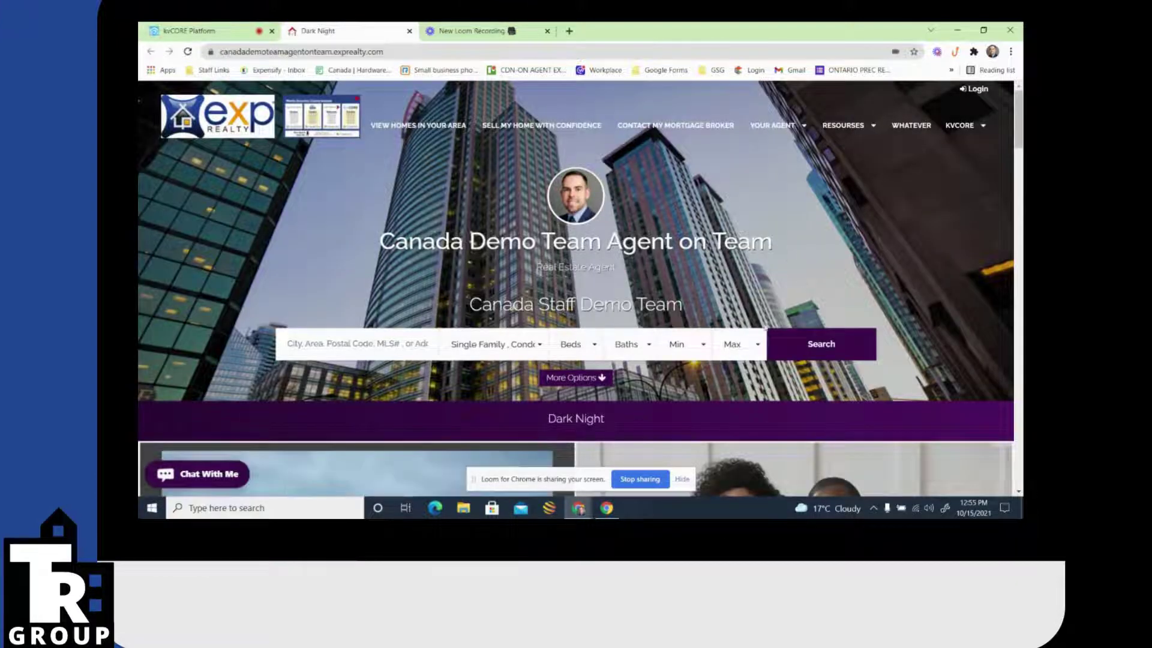
scroll(436, 318, "down", 1)
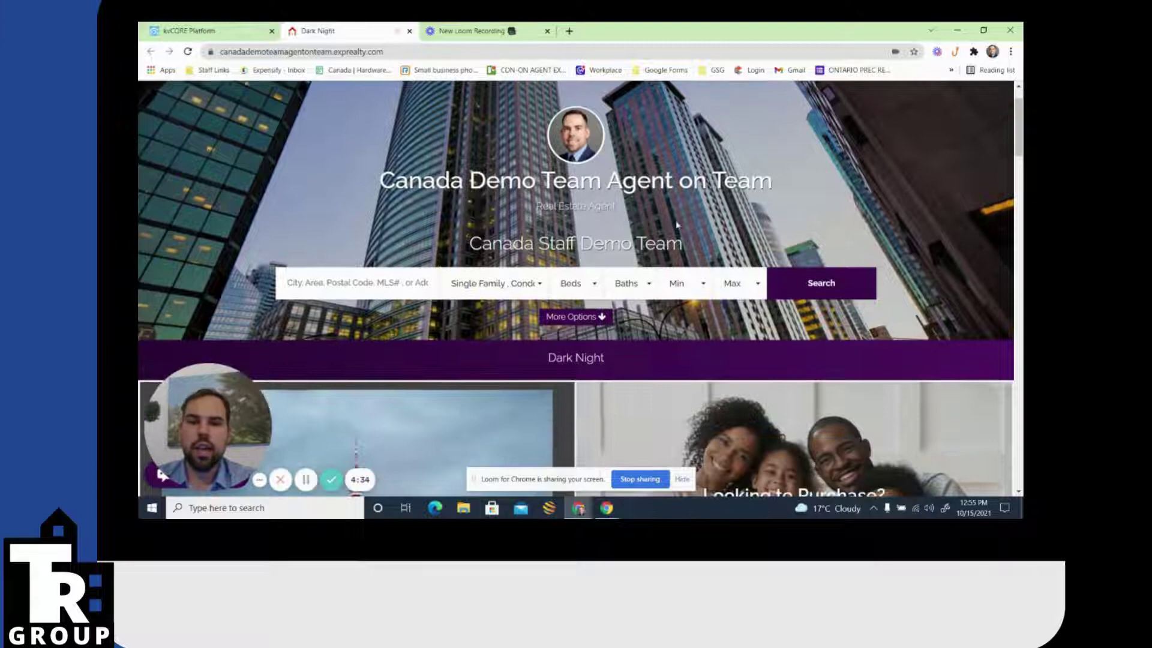
scroll(436, 318, "down", 4)
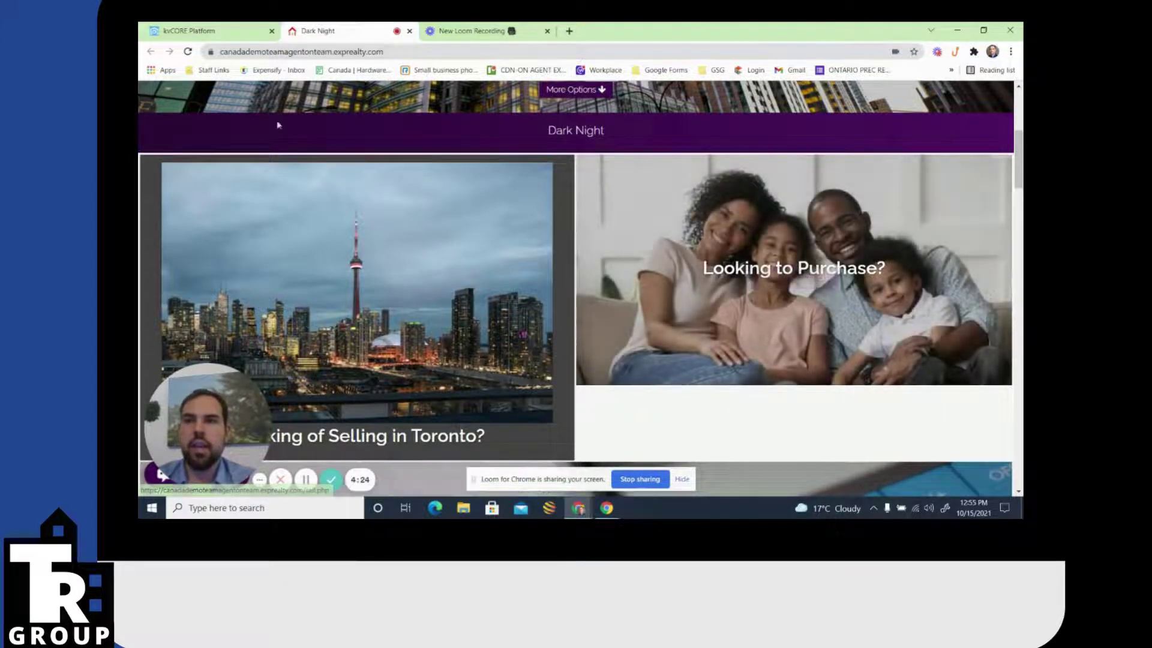
Return to the kvCORE My Website & IDX page and open the site editor at the home page's content blocks.
left_click(249, 37)
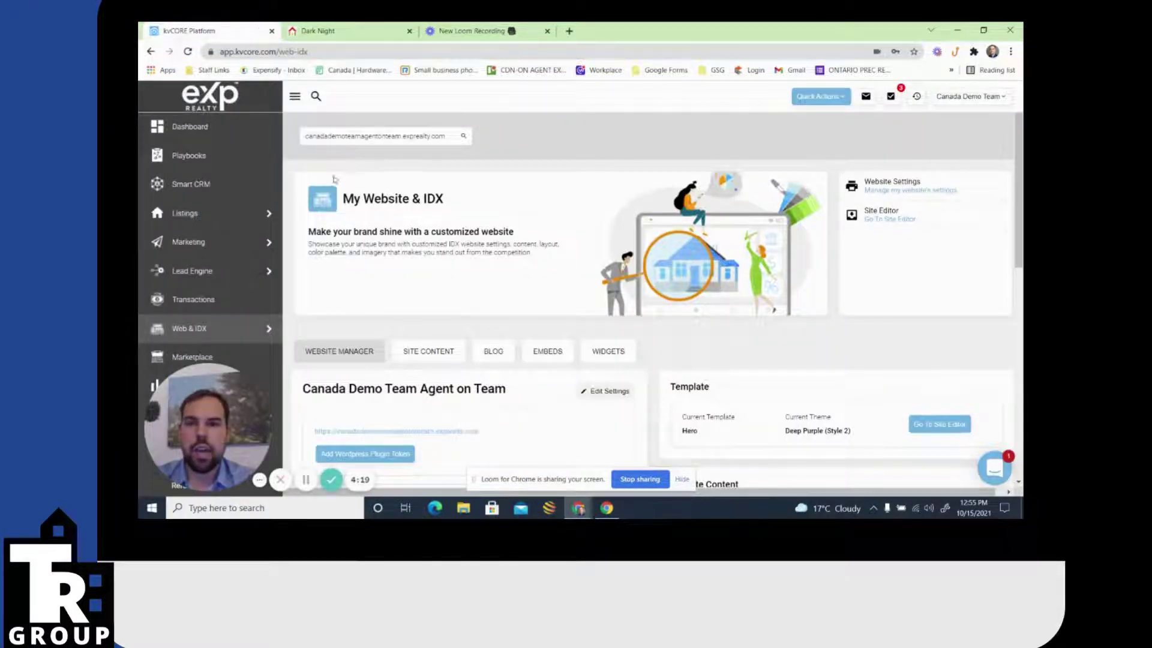
mouse_move(206, 332)
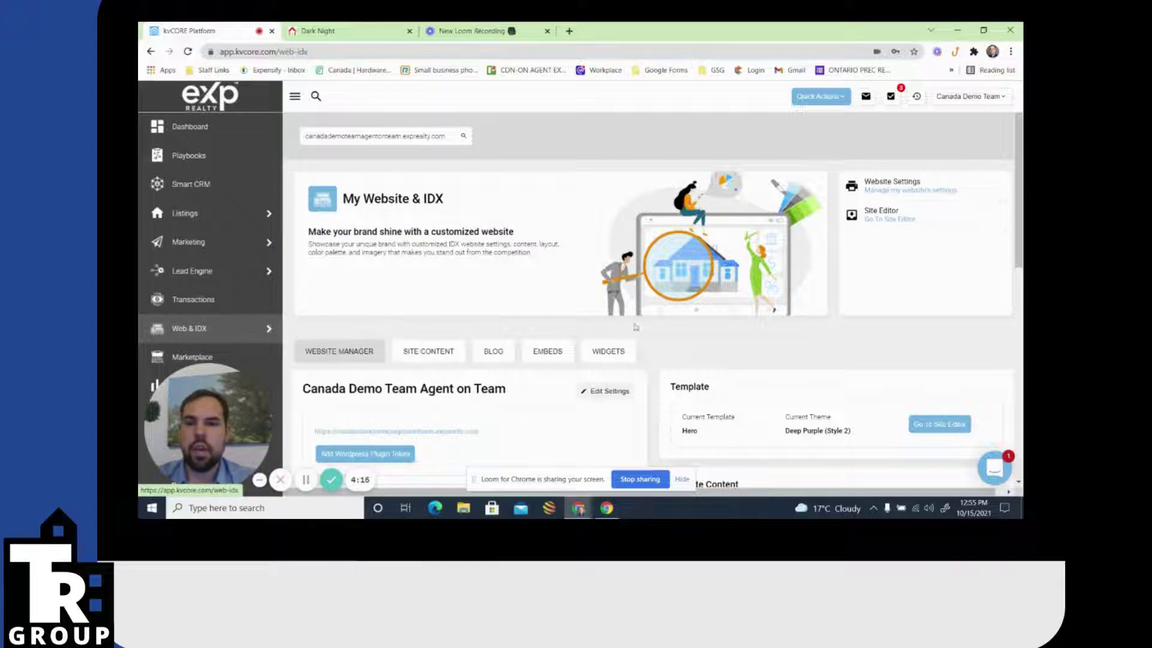
scroll(712, 287, "down", 1)
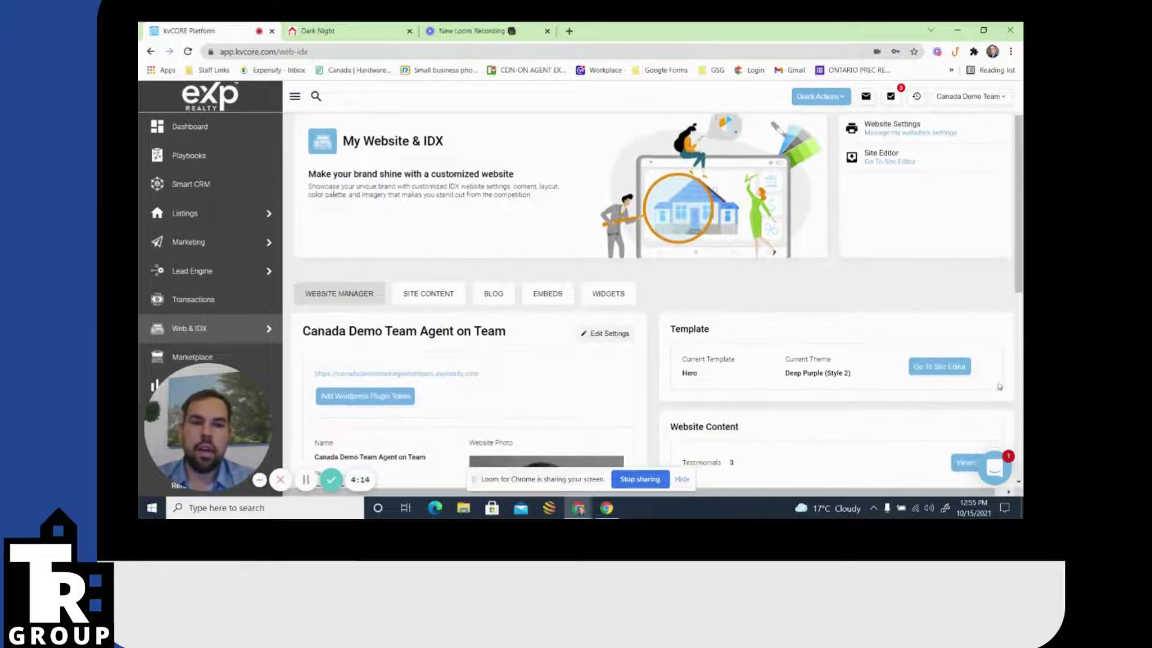
left_click(958, 370)
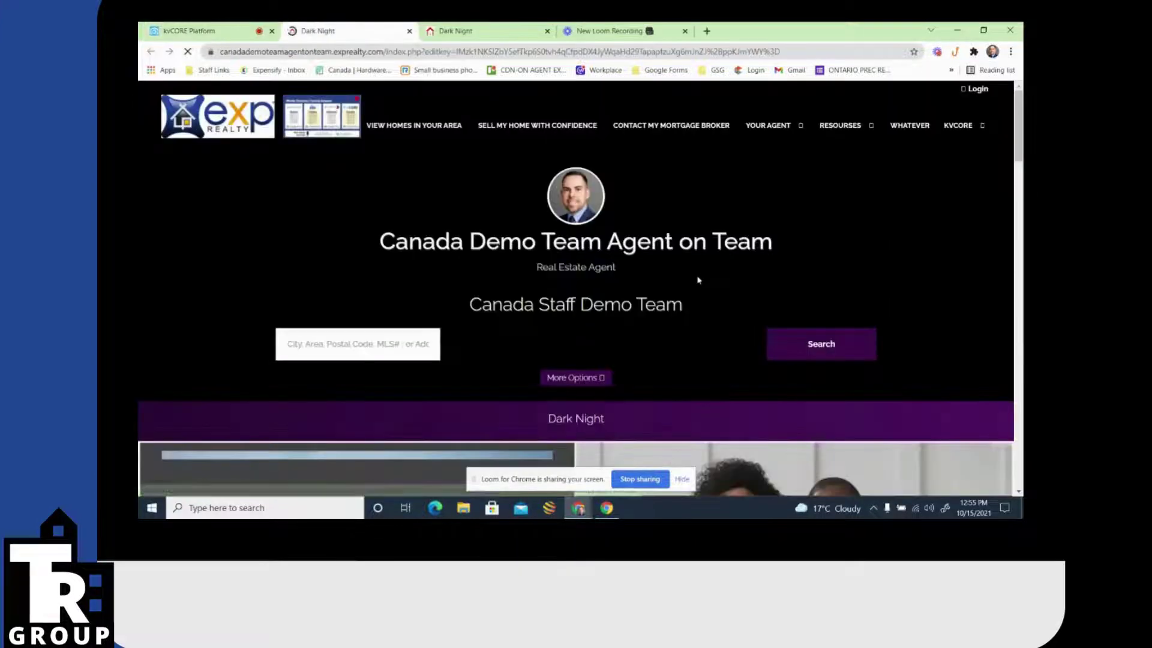
scroll(551, 186, "down", 6)
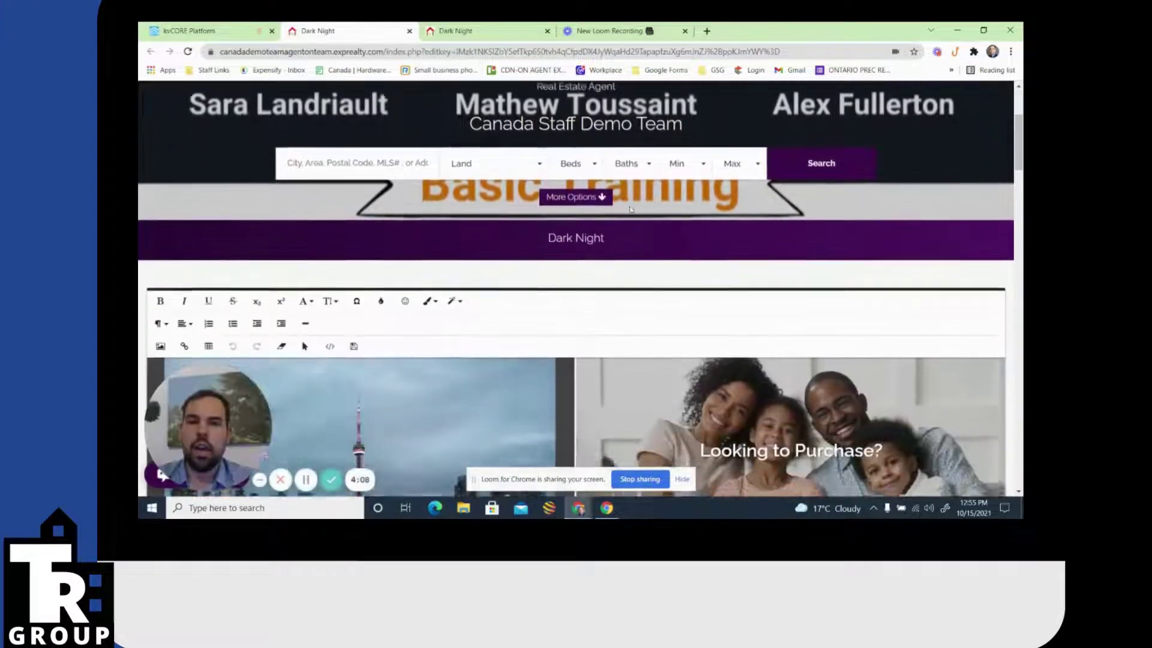
scroll(589, 181, "down", 1)
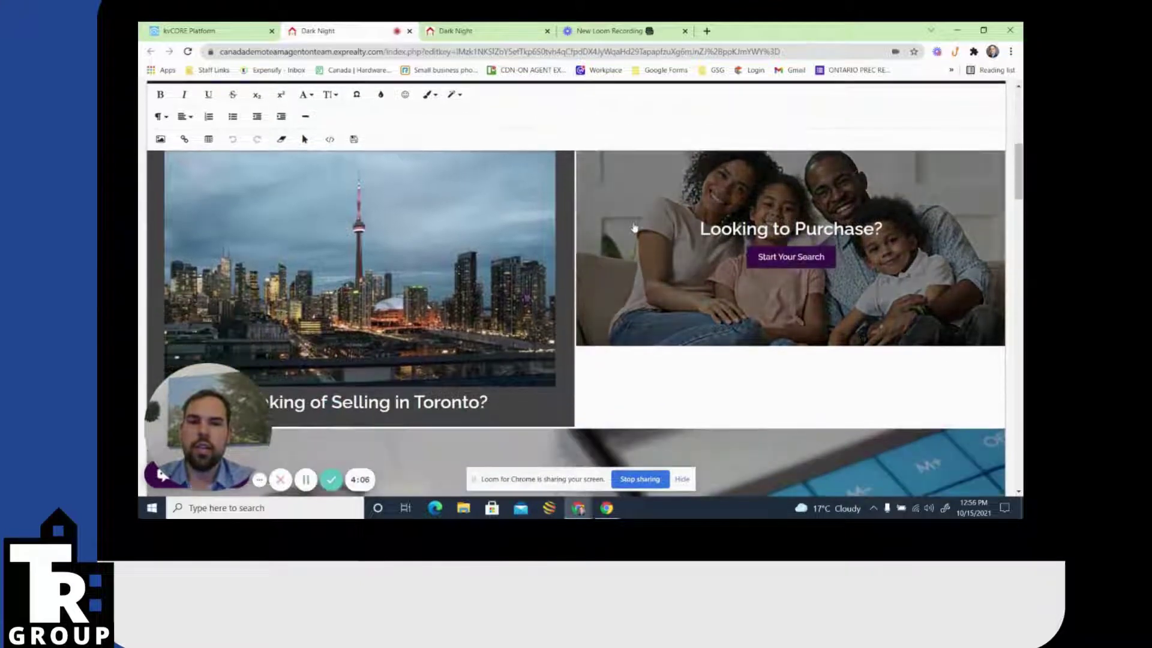
scroll(659, 203, "up", 1)
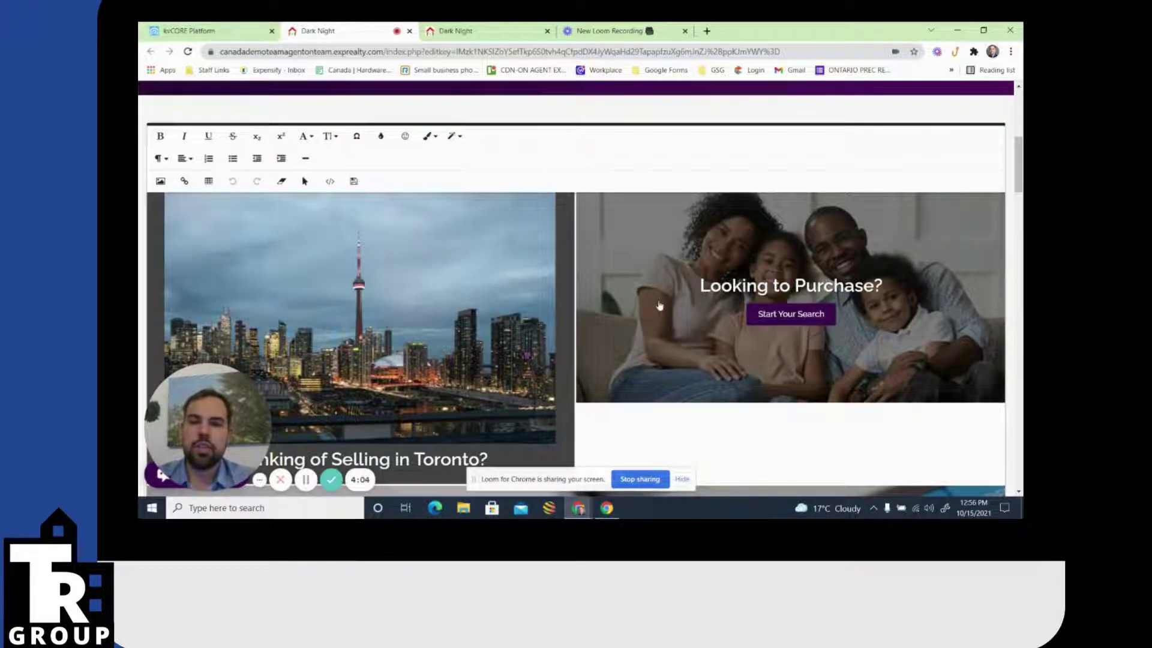
Replace the family photo in the "Looking to Purchase?" block with the image 2021_01_19_11_29_18_cam_static_big_ from Downloads.
left_click(668, 276)
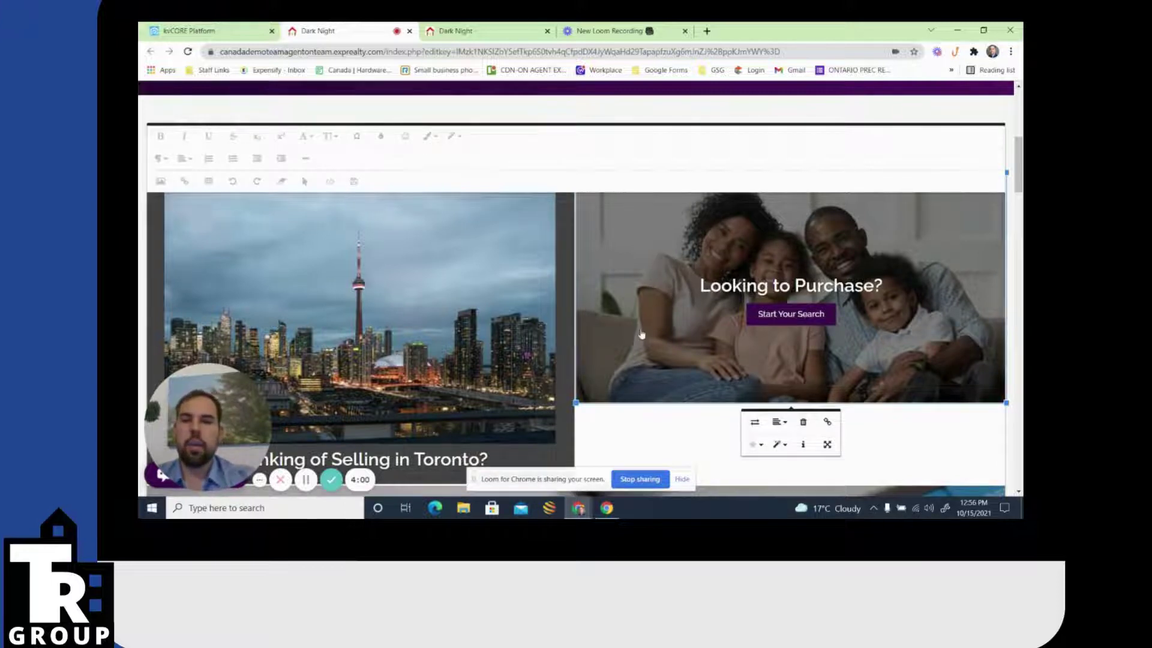
key("Delete")
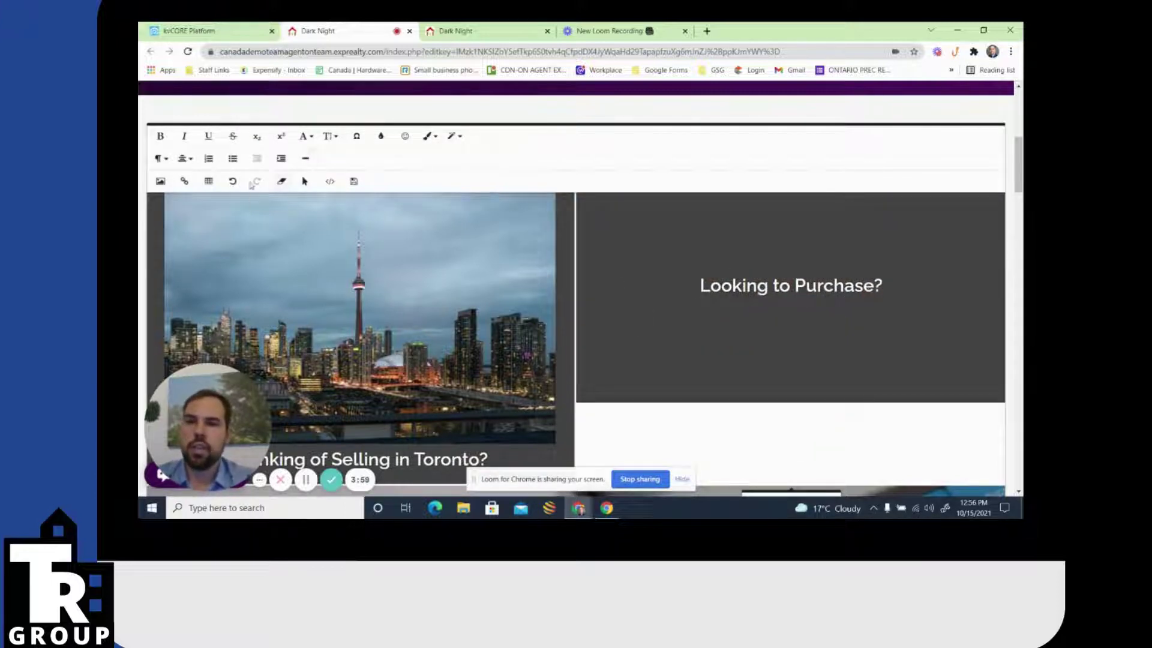
left_click(161, 181)
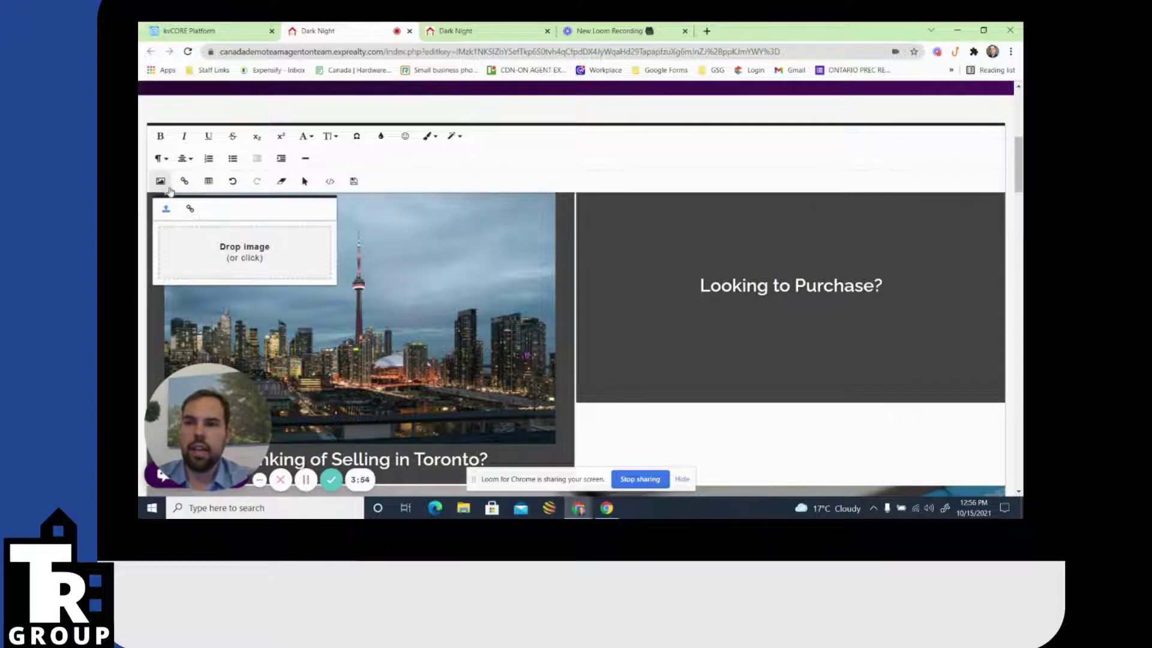
left_click(237, 258)
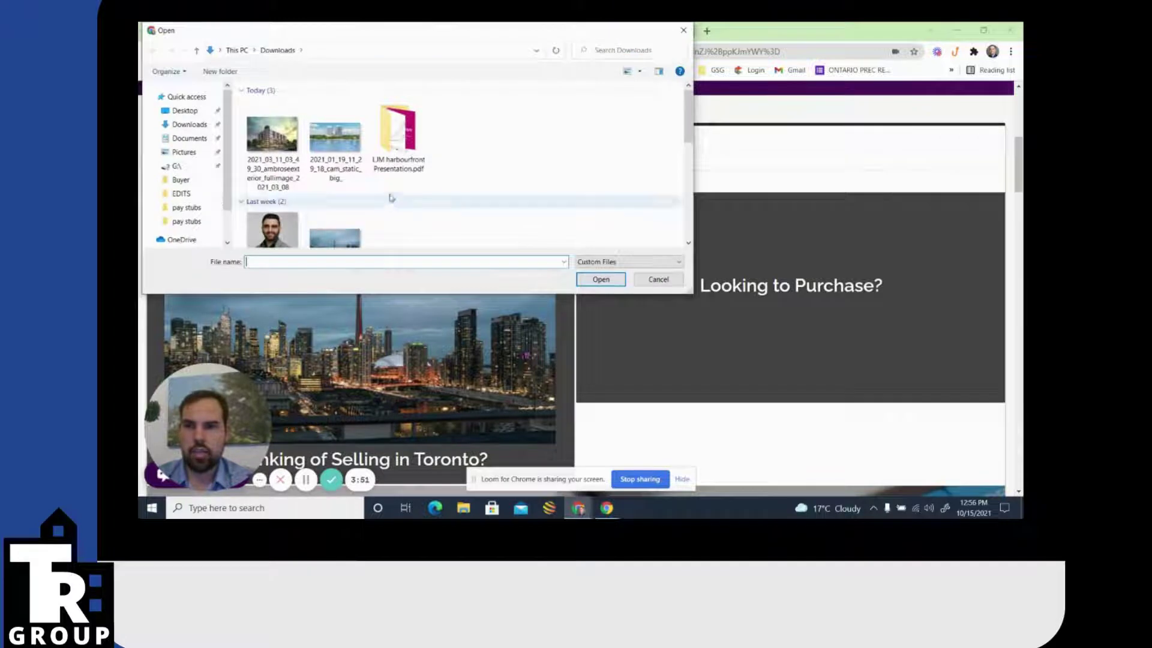
left_click(335, 141)
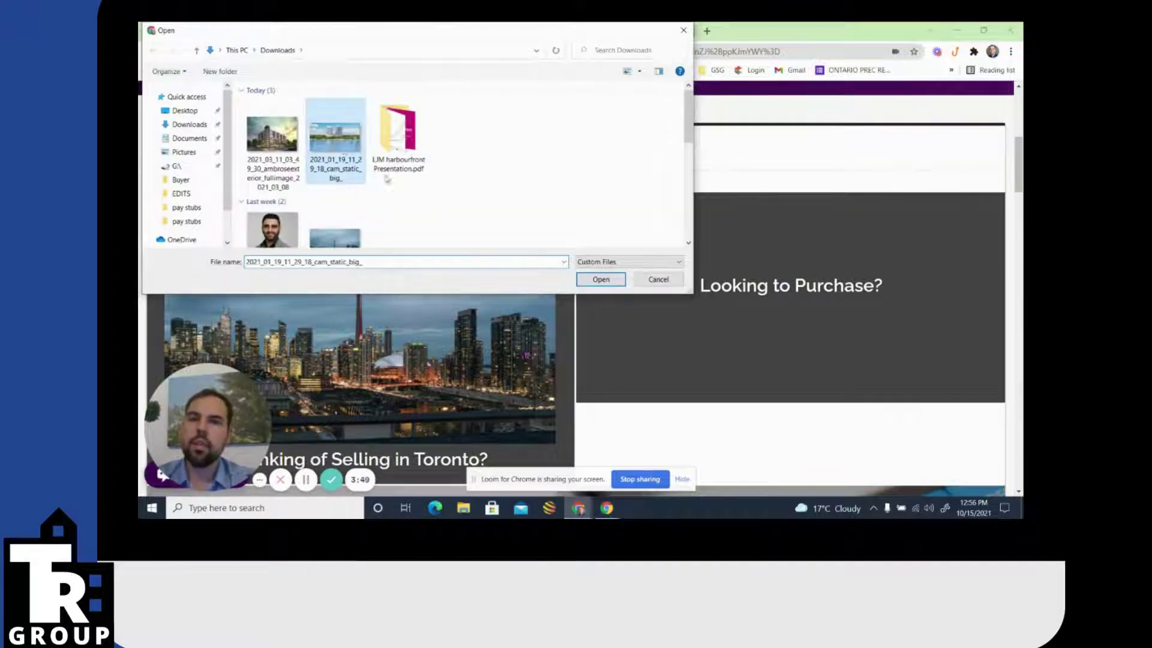
left_click(600, 279)
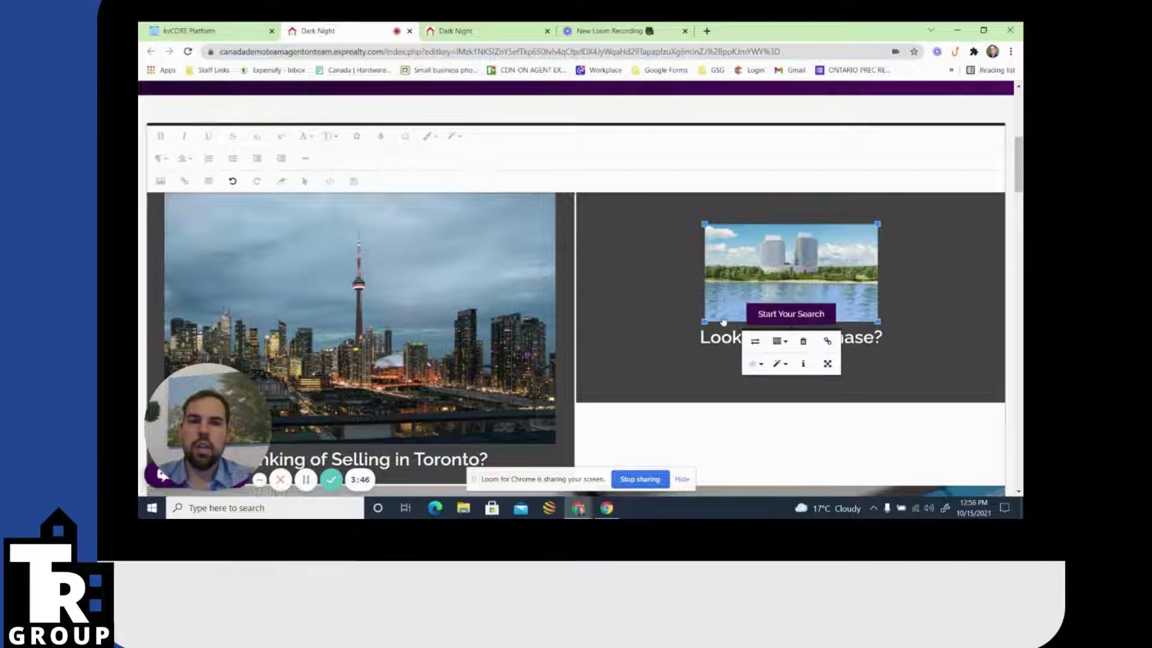
Enlarge the new waterfront image to nearly fill its block and shrink the Toronto skyline image so both blocks match in height.
left_click_drag(703, 322, 559, 382)
scroll(587, 363, "down", 1)
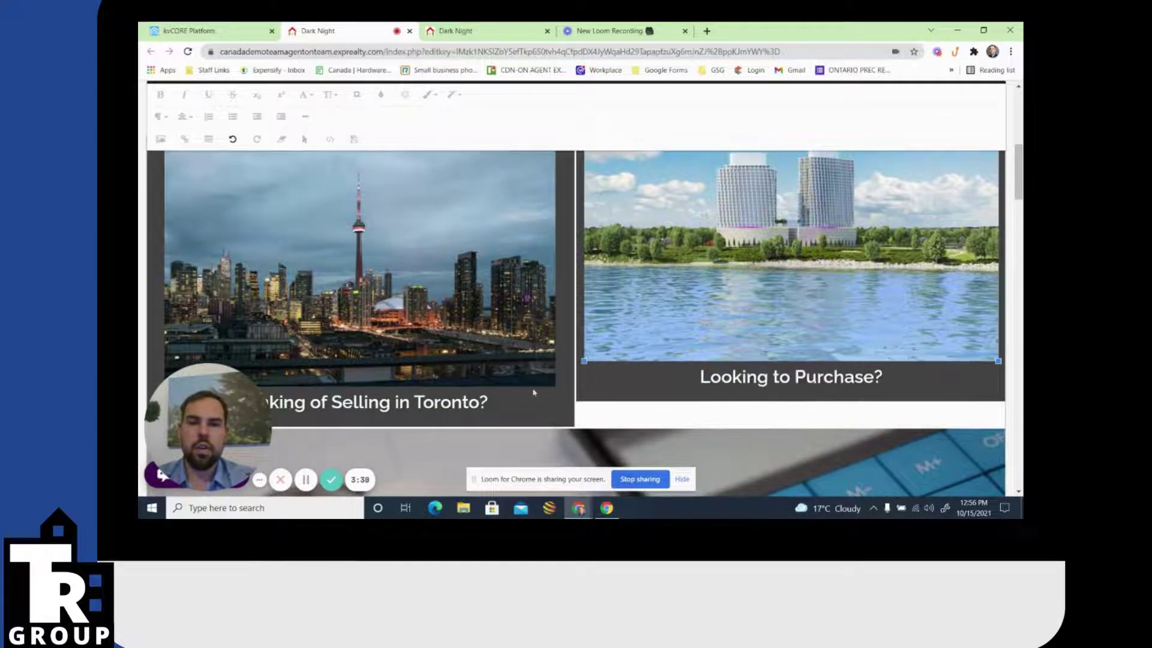
left_click(557, 384)
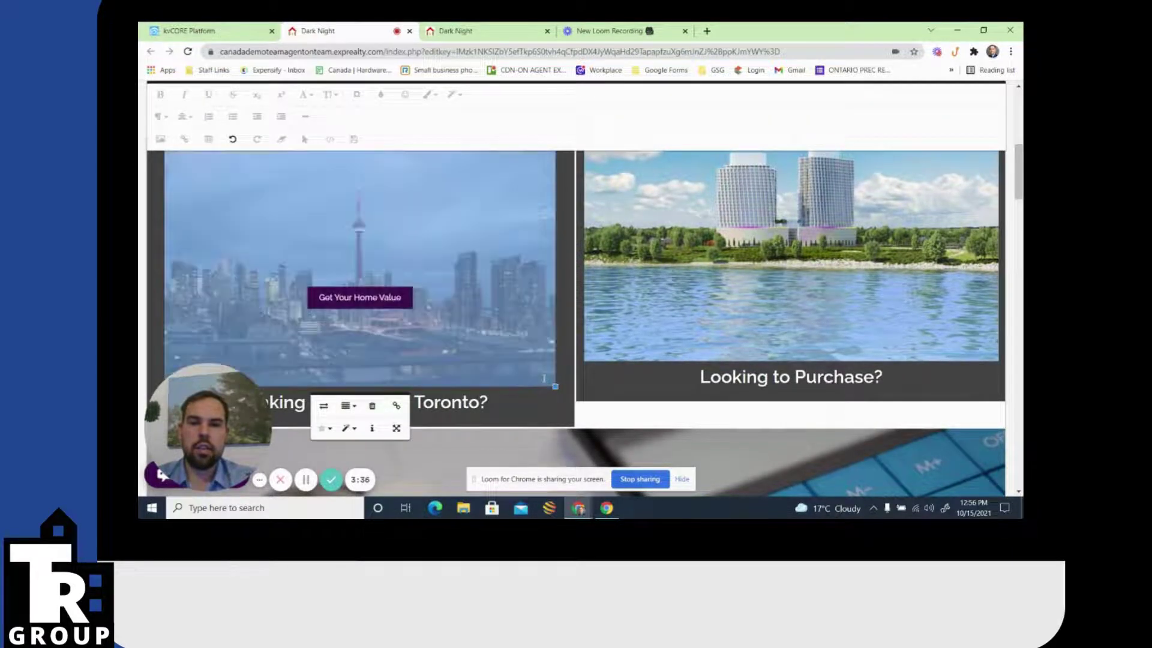
left_click(556, 386)
left_click_drag(556, 386, 519, 358)
Change the purchase block's caption to "Looking to Purchase a Toronto Condo?".
left_click(795, 377)
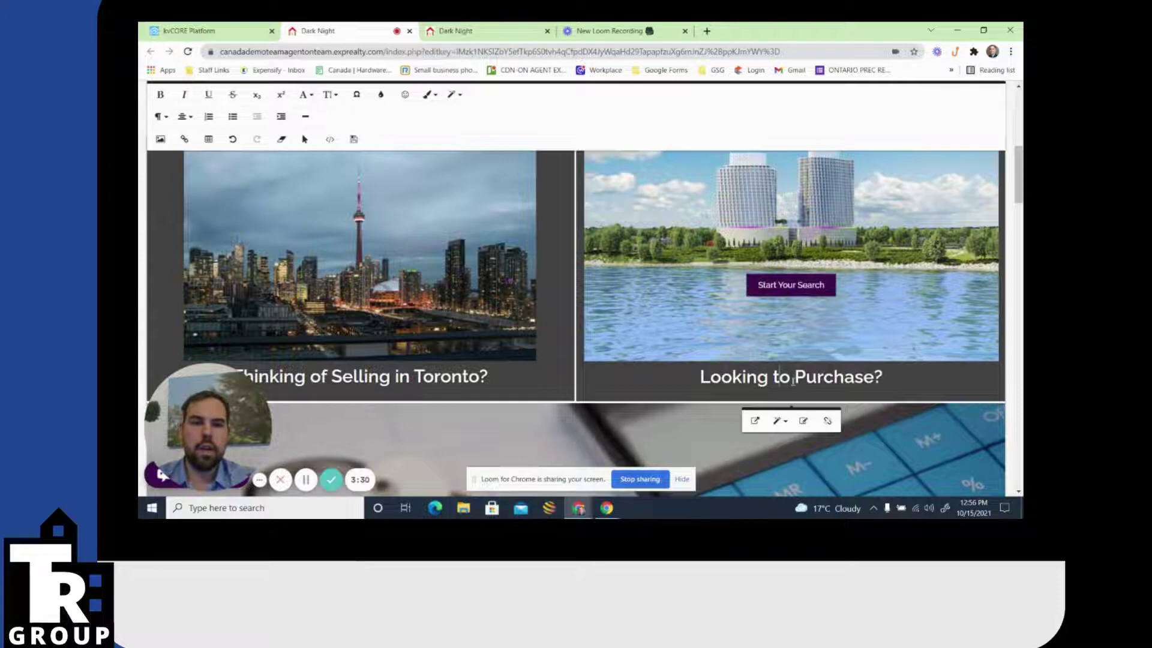
left_click_drag(794, 378, 877, 378)
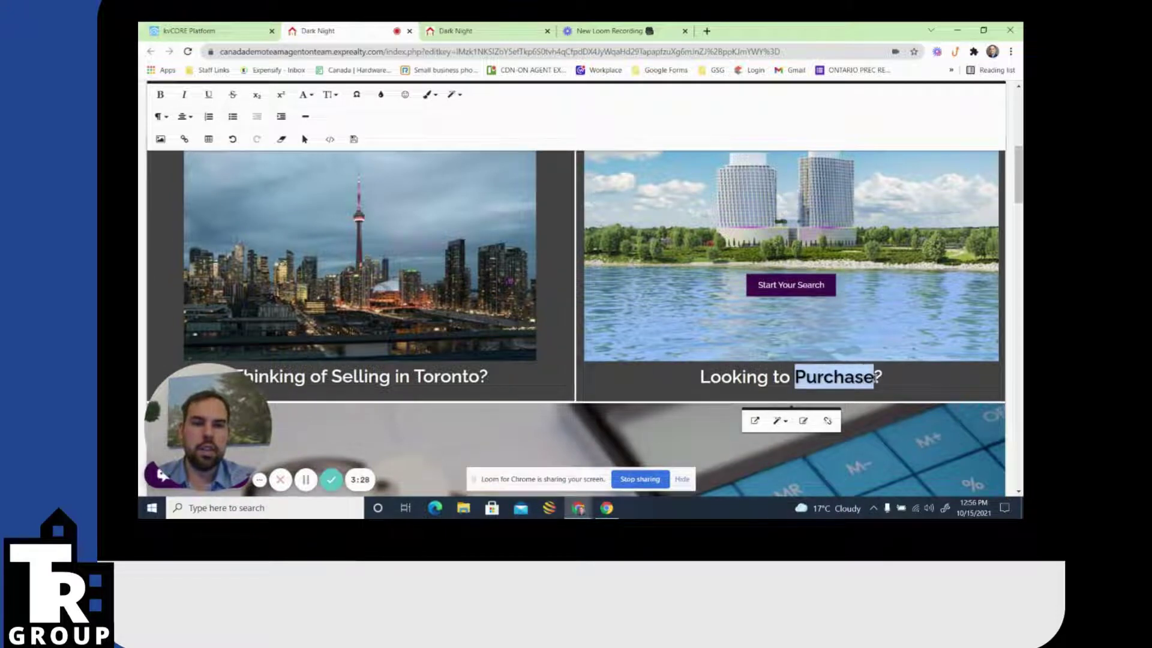
left_click(910, 396)
type("a Toronto C")
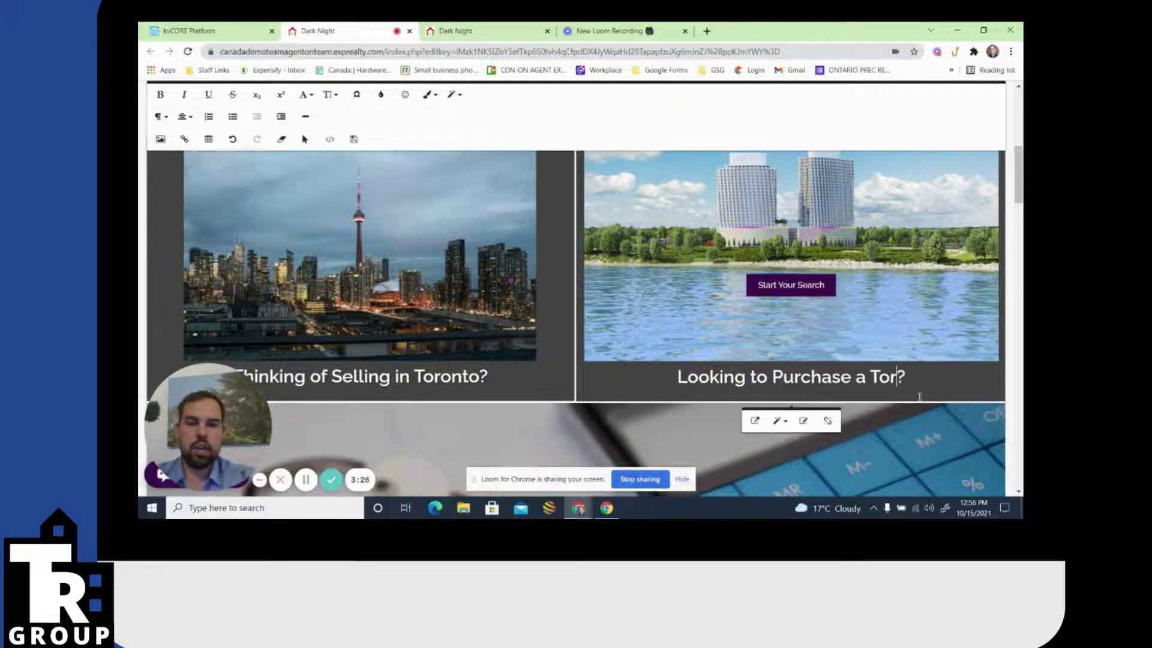
type("ondo")
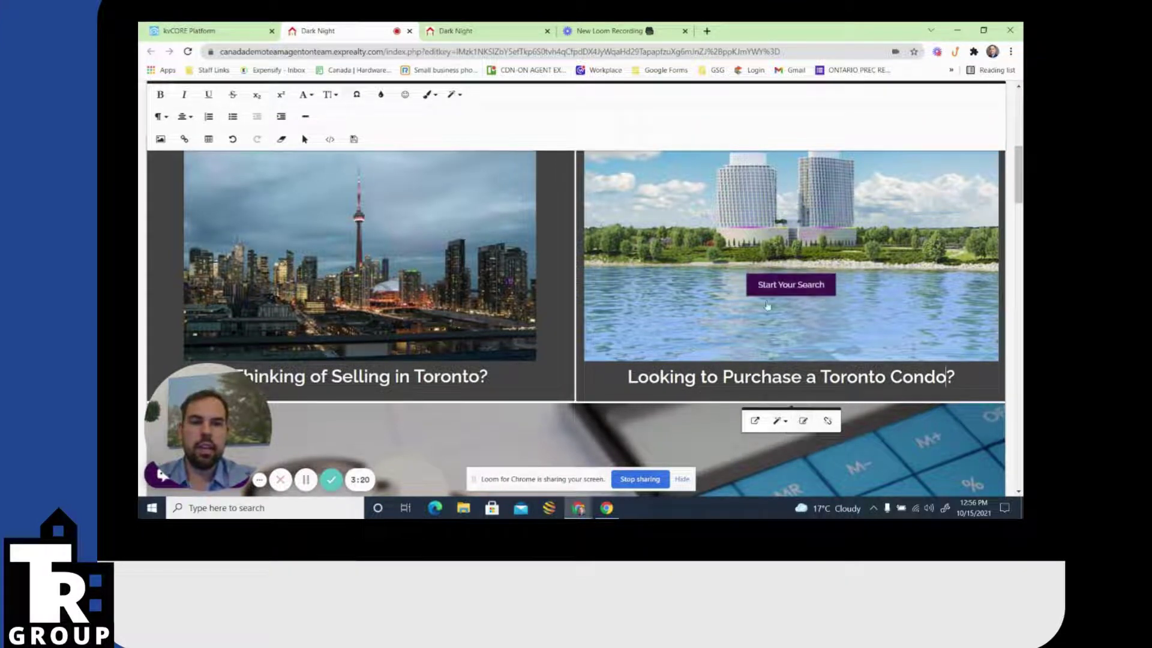
Replace the purchase block's link URL with the suggested choosepremiere.com mortgage agent address, set to open in a new tab.
left_click(803, 421)
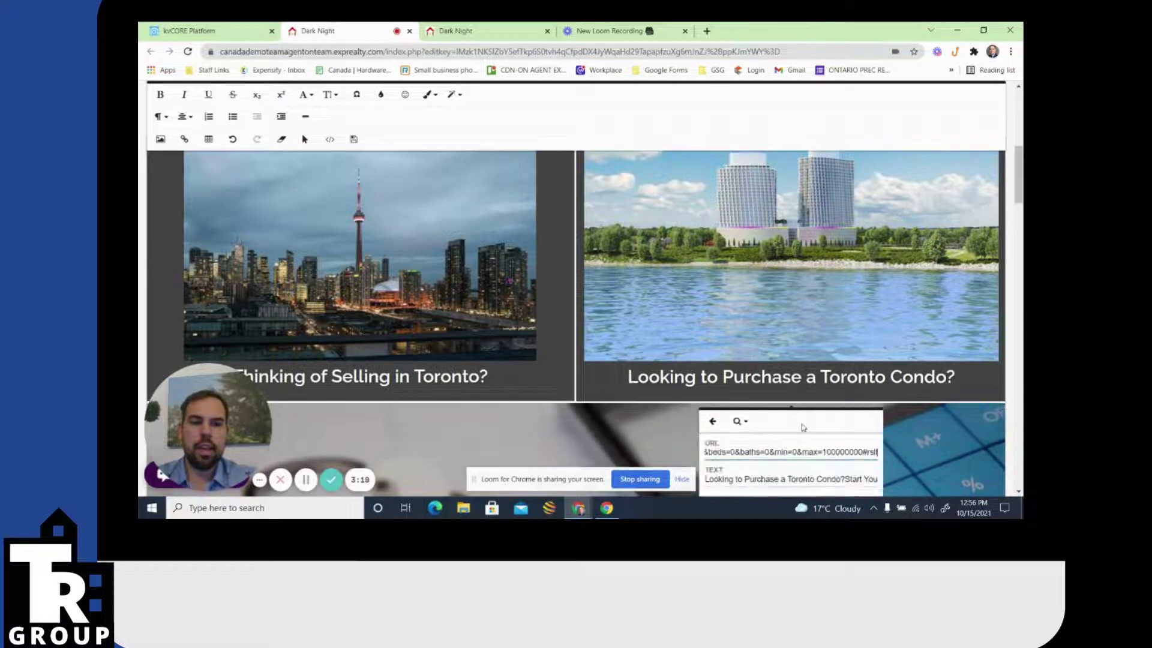
scroll(749, 396, "down", 1)
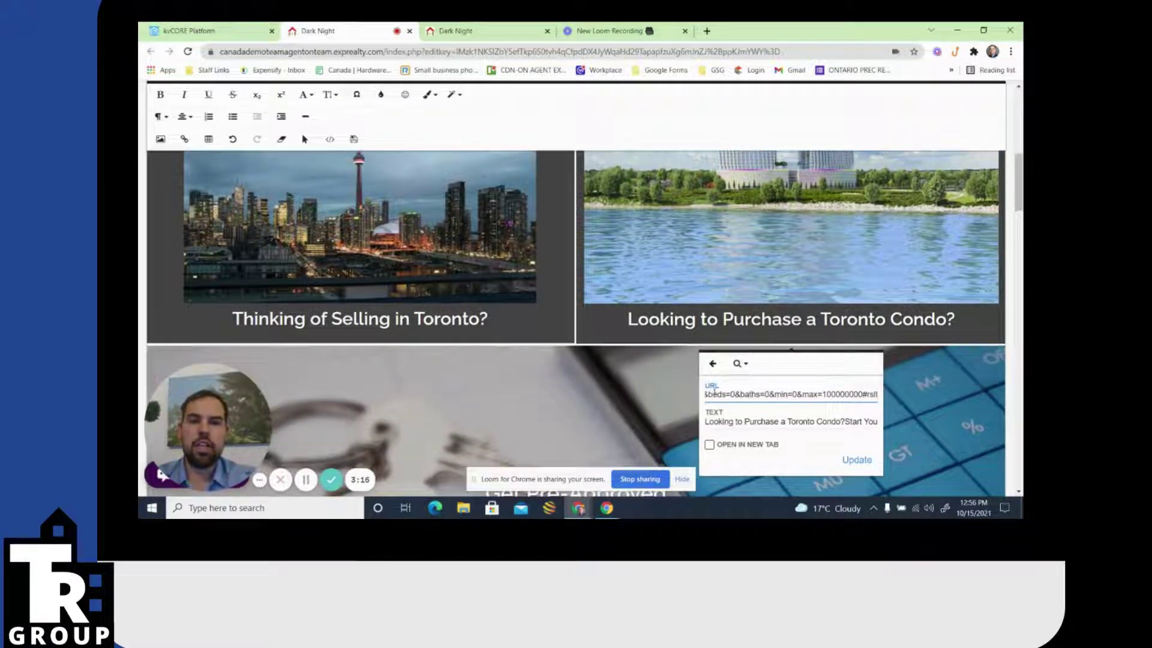
left_click_drag(713, 391, 885, 396)
key("ctrl+v")
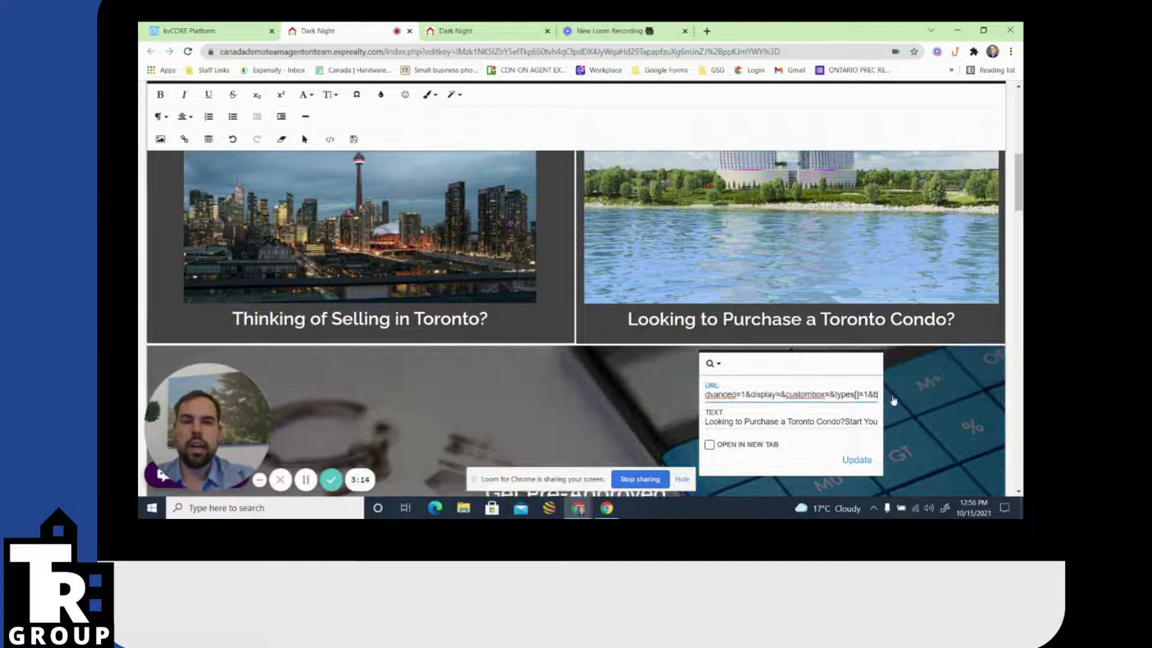
key("ctrl+a")
key("BackSpace")
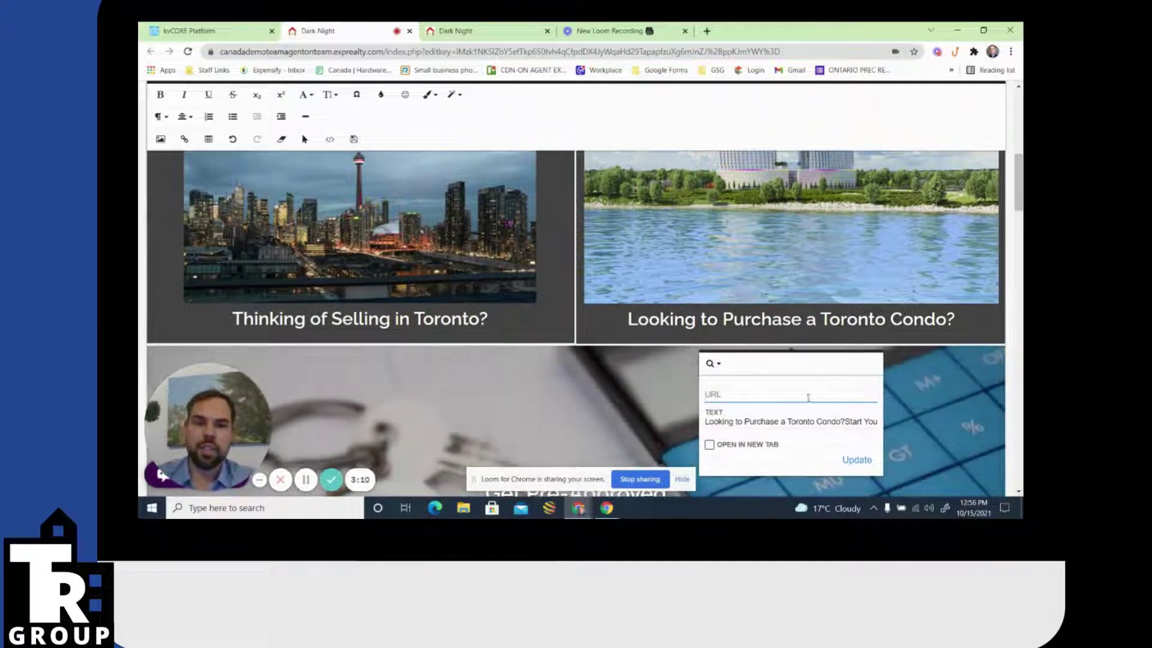
left_click(801, 398)
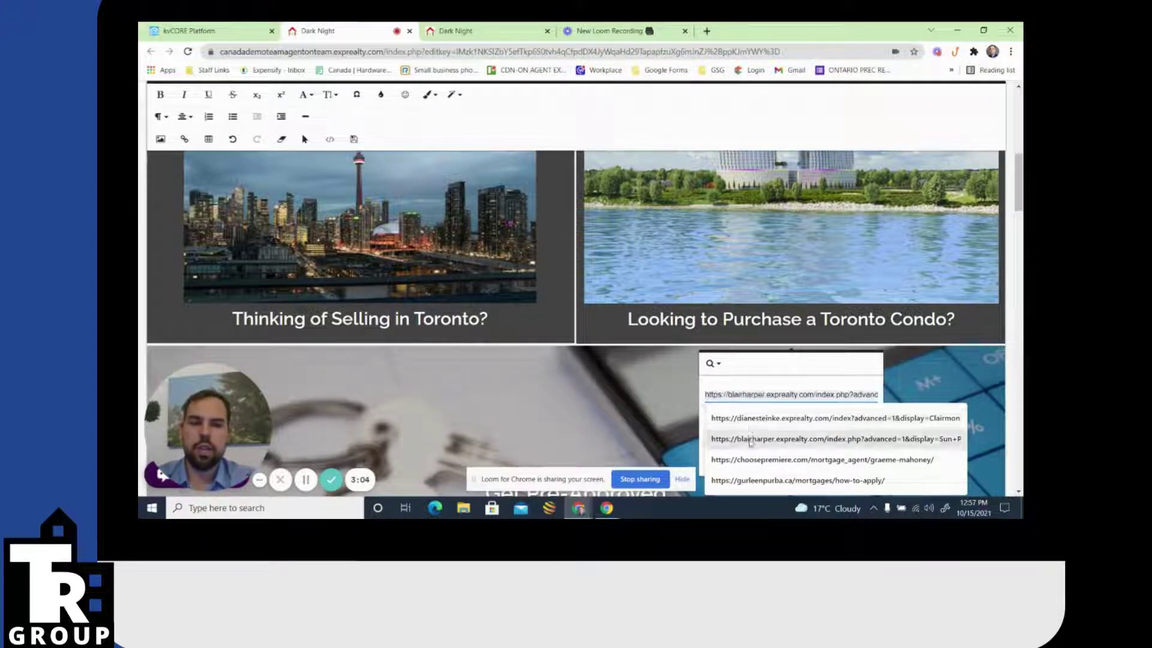
left_click(753, 459)
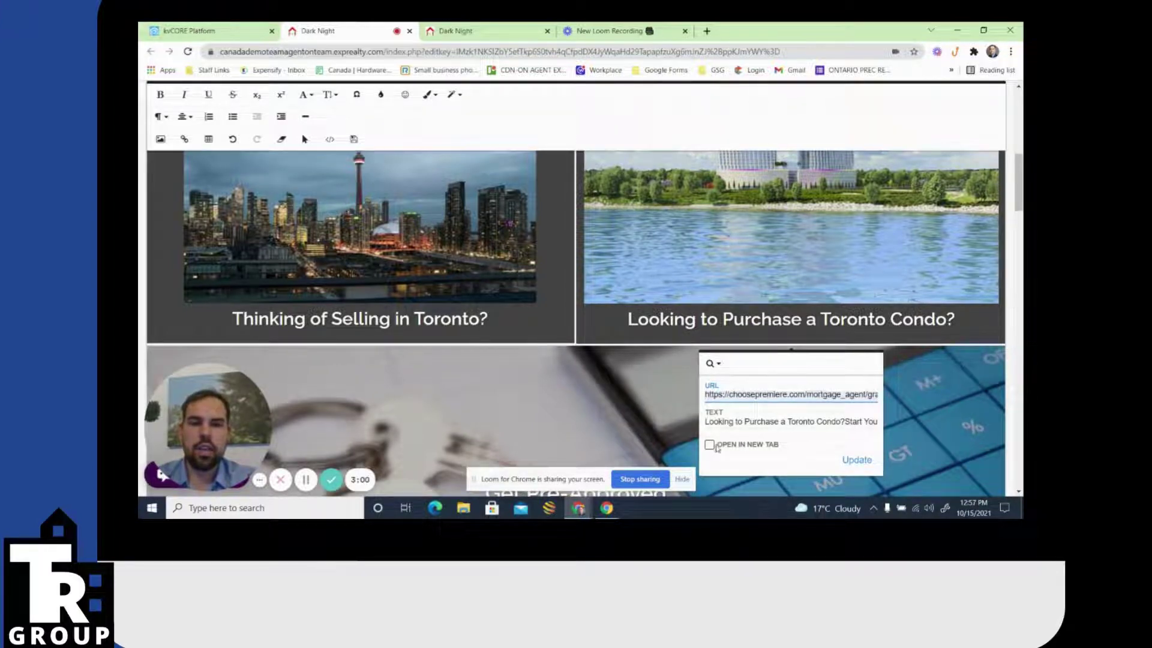
left_click(710, 445)
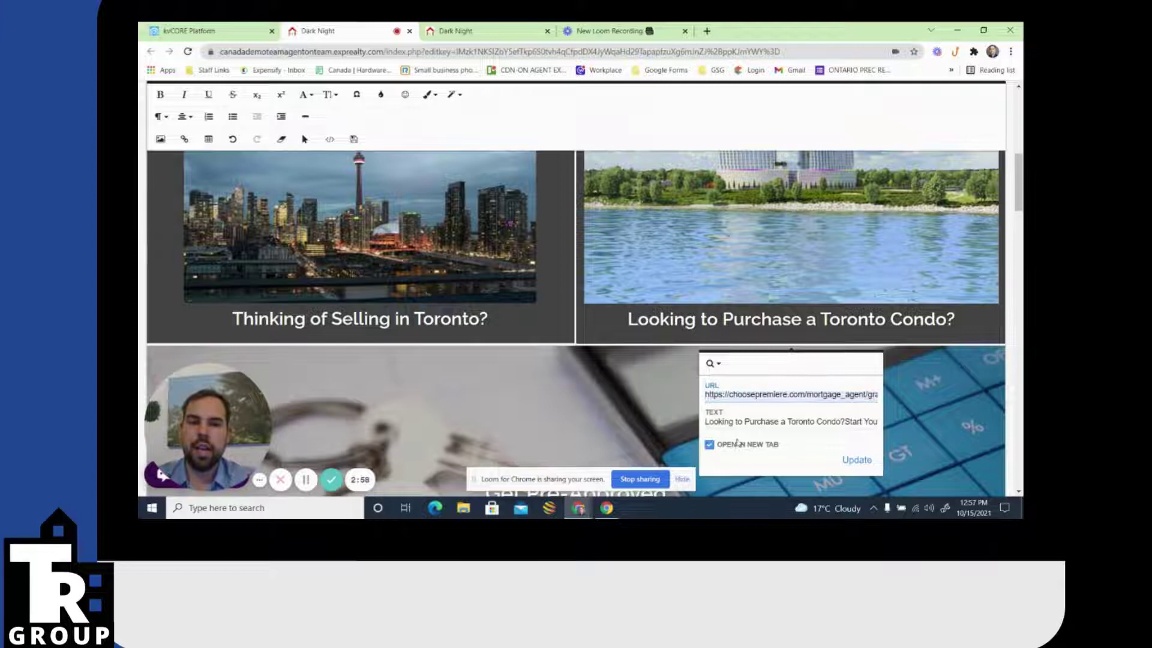
left_click(857, 460)
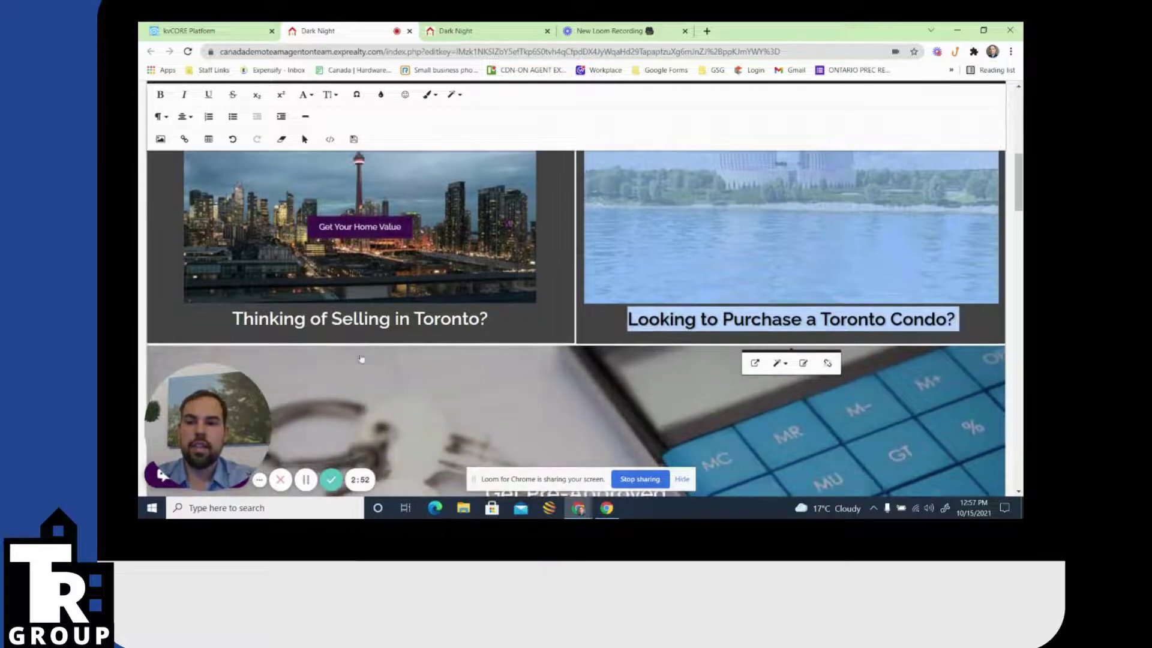
Save the edited home page content and dismiss the save confirmation.
scroll(540, 362, "up", 1)
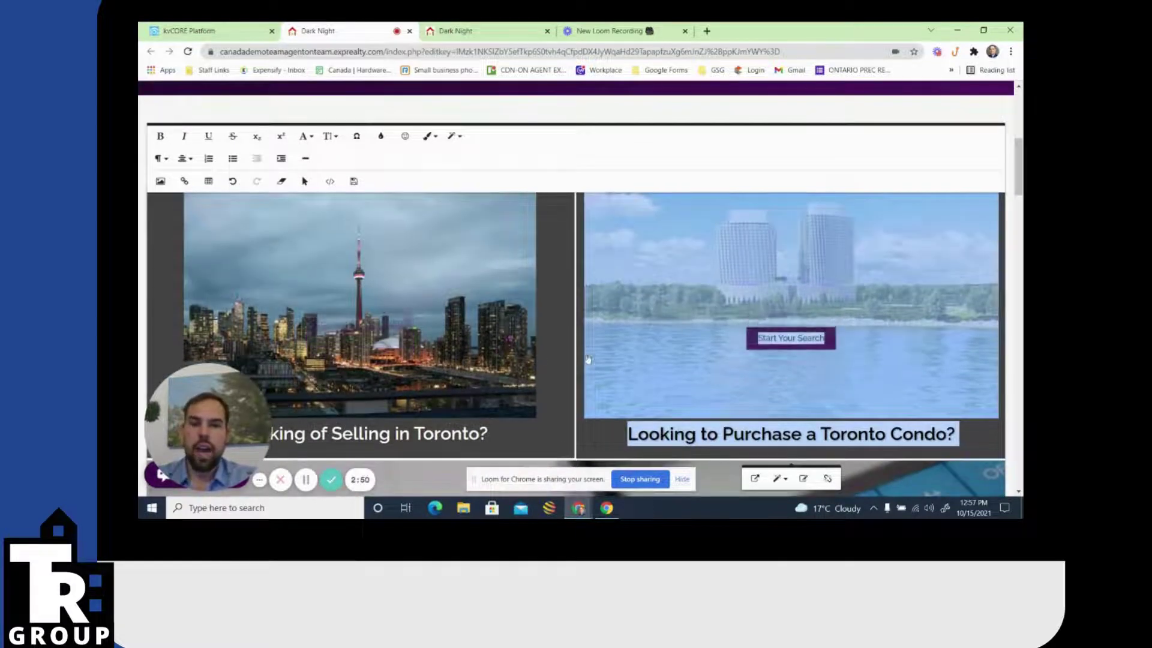
left_click(354, 181)
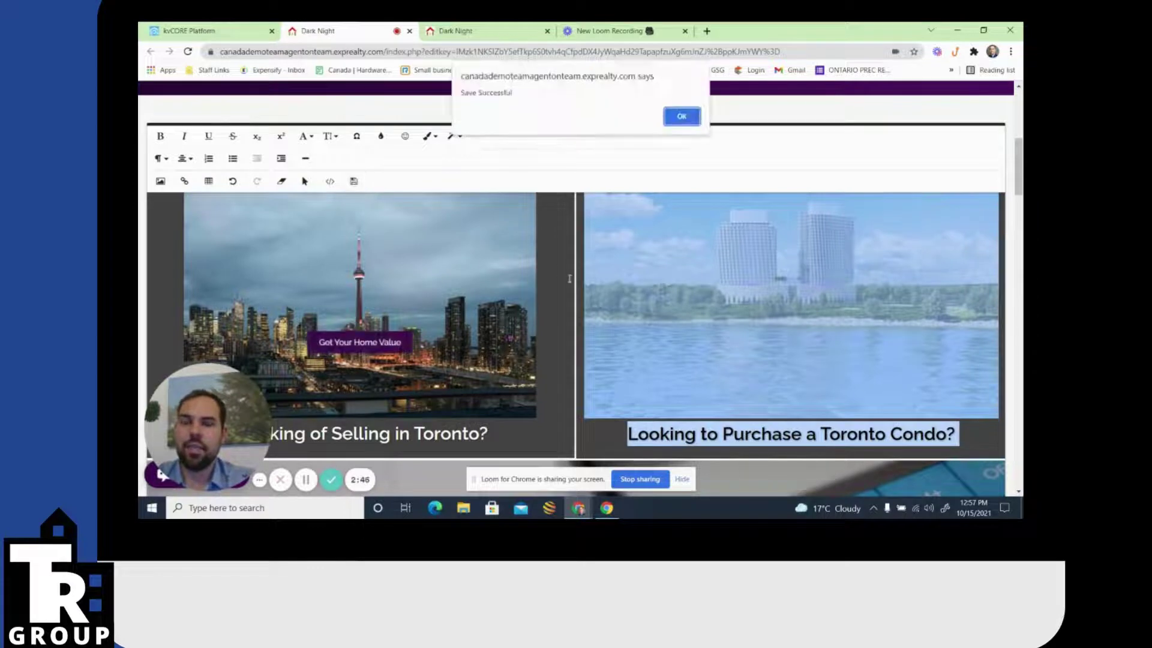
left_click(680, 118)
scroll(560, 300, "down", 1)
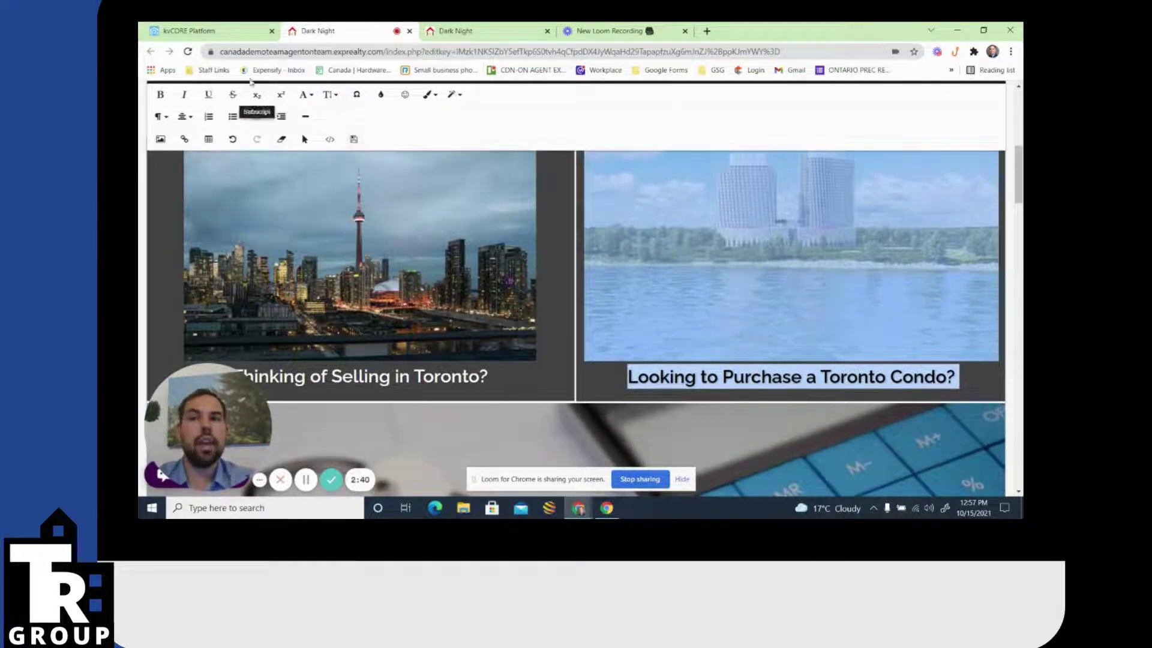
Switch to the kvCORE Platform and open the Canada Demo Team Agent on Team website's settings at the Template Homepage Widgets section.
left_click(246, 36)
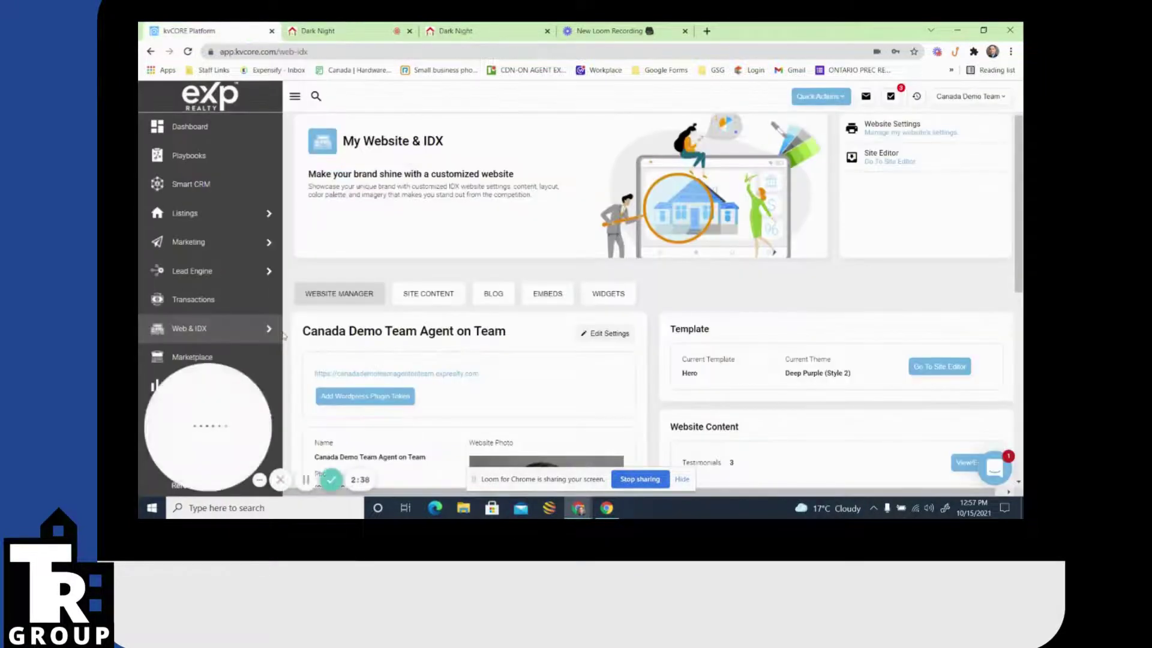
mouse_move(207, 329)
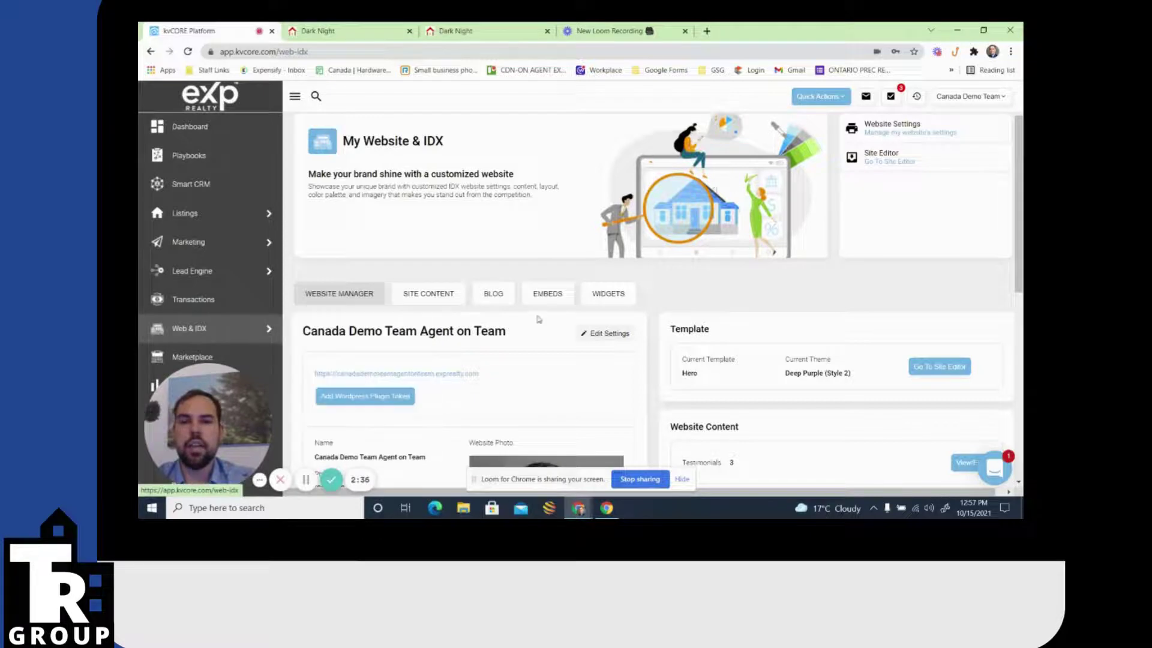
left_click(596, 333)
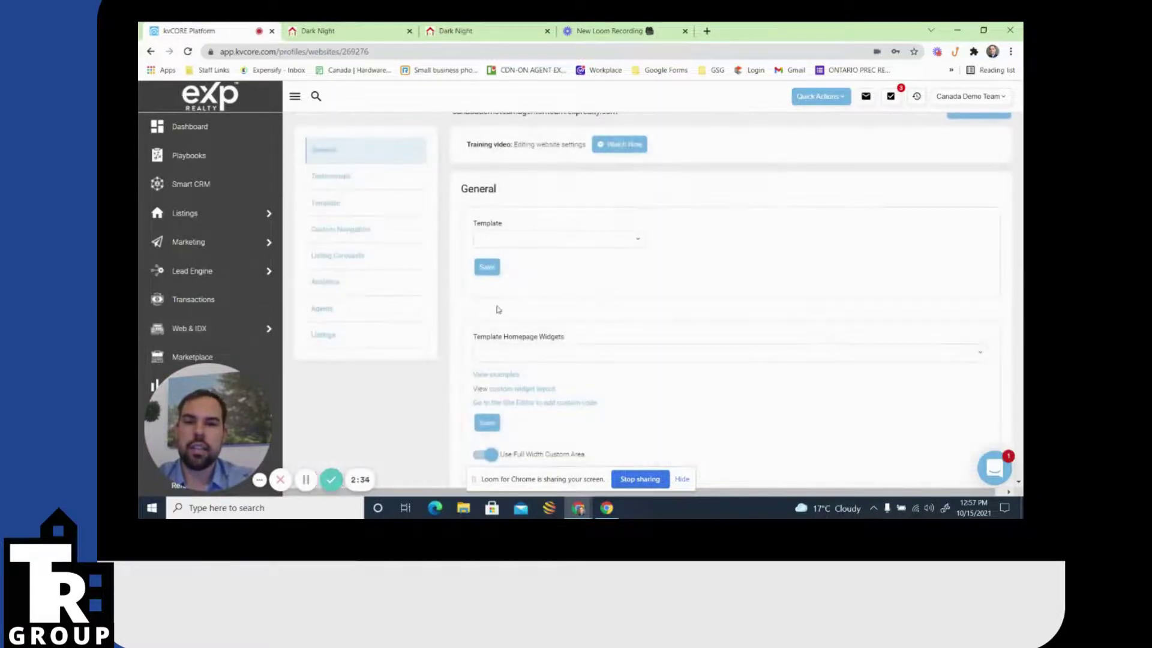
scroll(507, 300, "down", 2)
scroll(520, 288, "down", 2)
Select the Luxury layout for the template homepage widgets, start saving it, and dismiss the request to replace the existing layout.
left_click(539, 242)
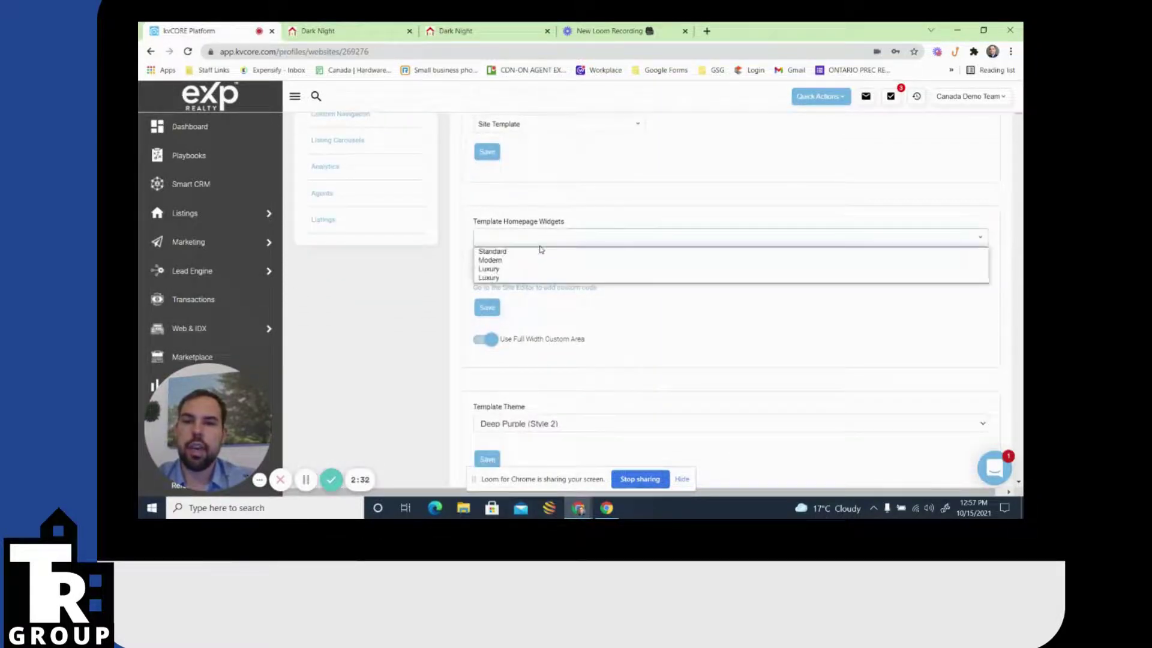
left_click(506, 270)
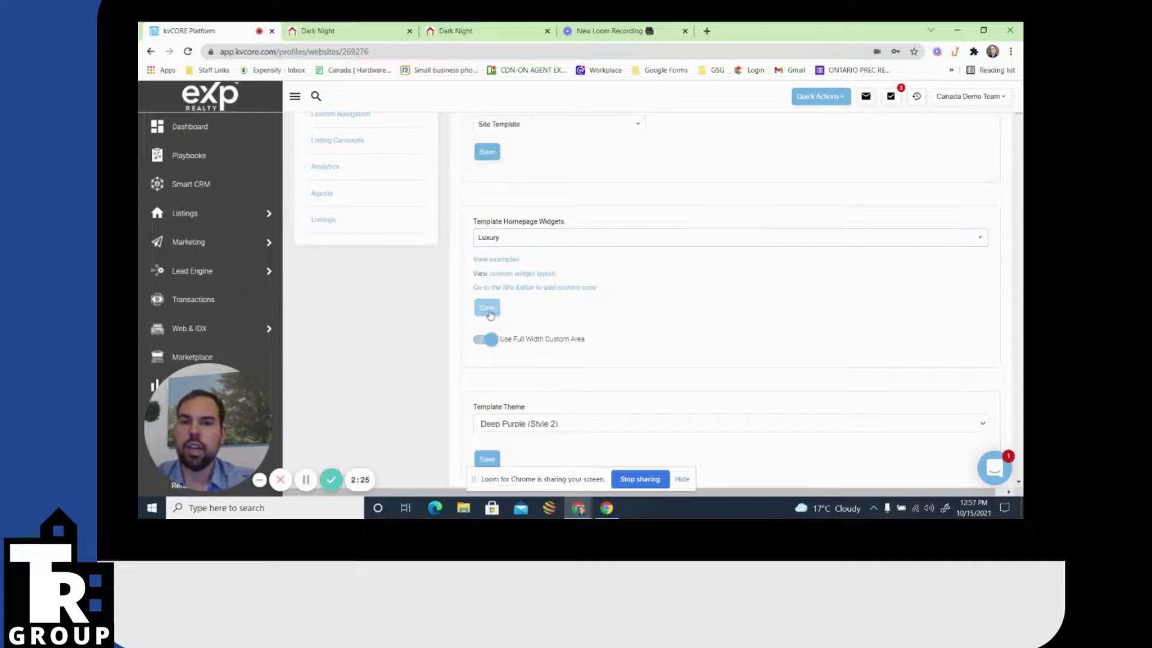
left_click(488, 309)
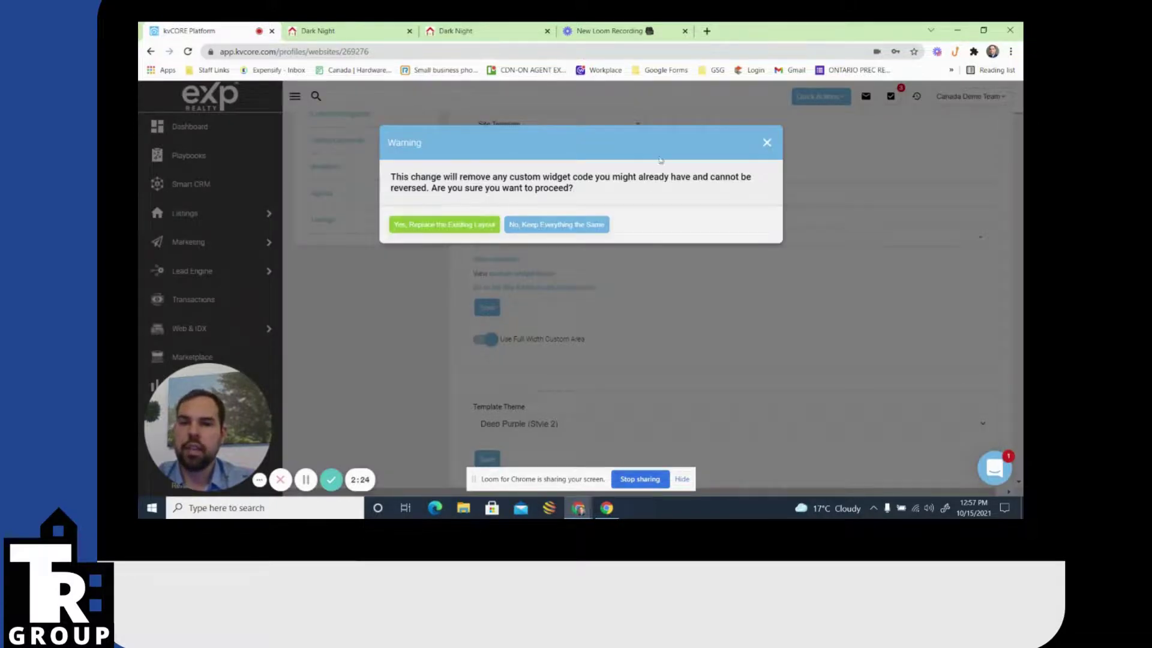
left_click(765, 145)
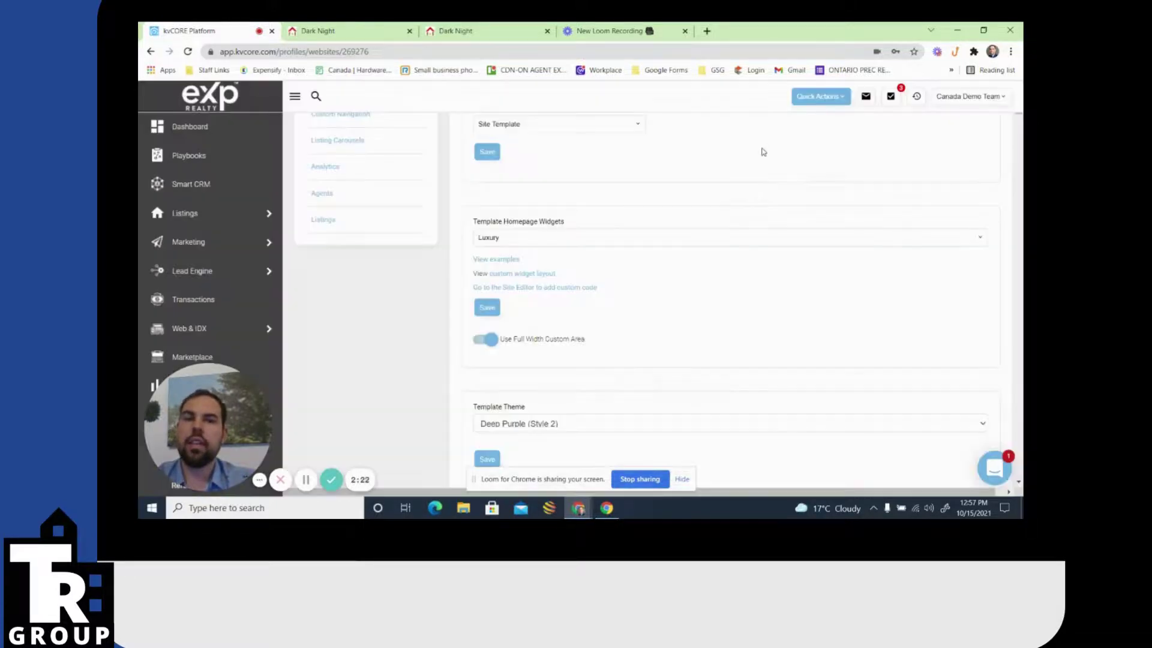
Check the available homepage widget layouts and return to the home page open in the site editor.
left_click(564, 237)
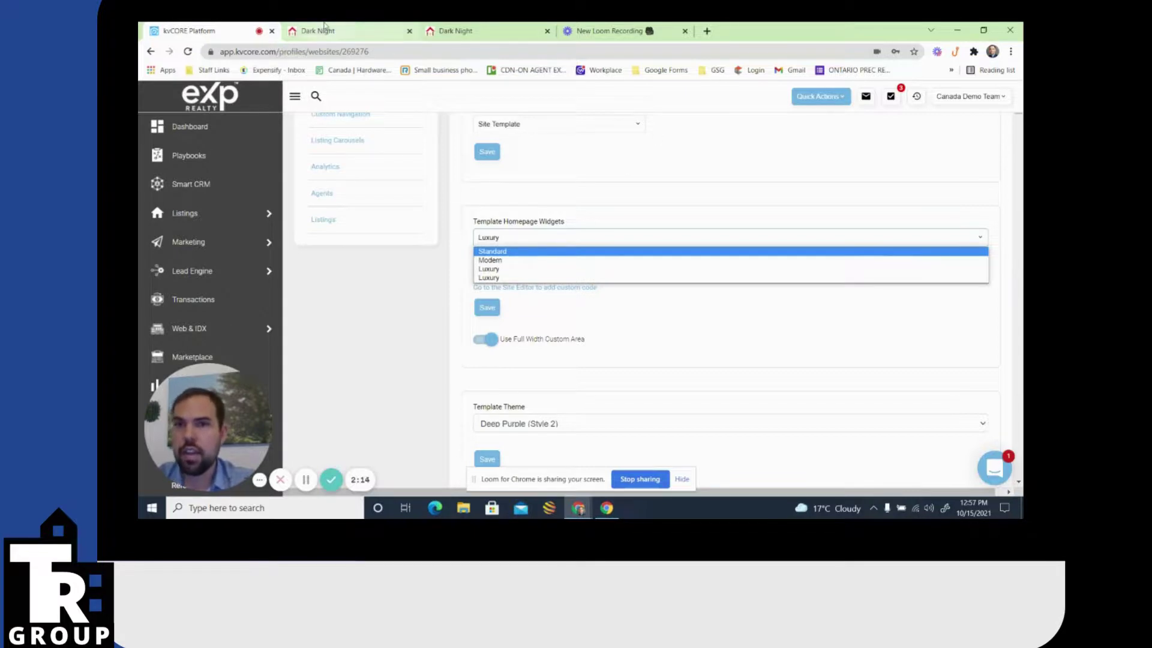
left_click(367, 34)
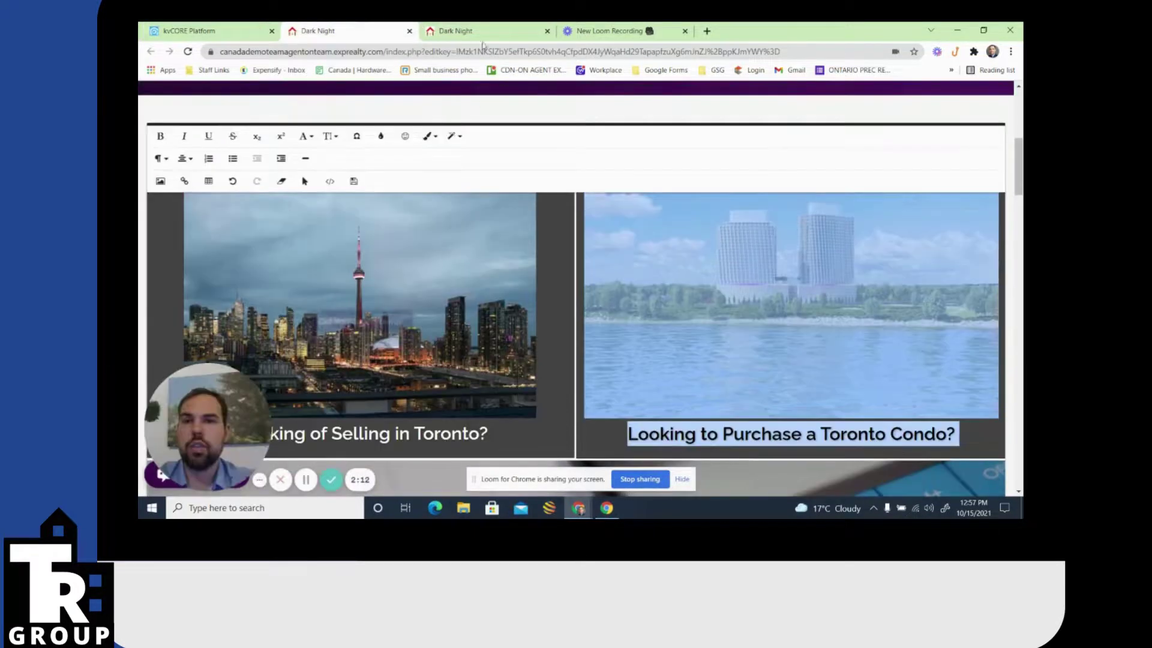